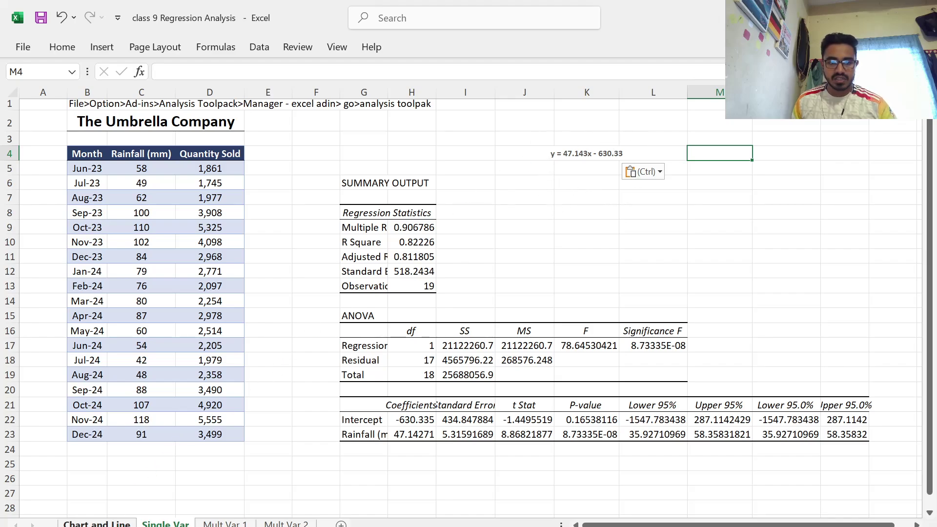
# - Compare the chart's trendline equation on the Chart and Line sheet with the intercept and rainfall coefficients on the Single Var sheet
pyautogui.click(97, 523)
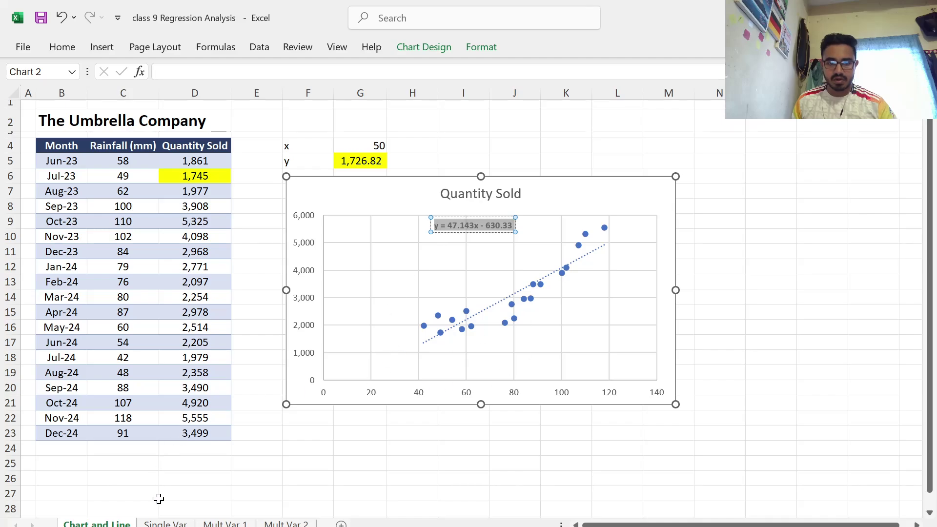
pyautogui.click(165, 523)
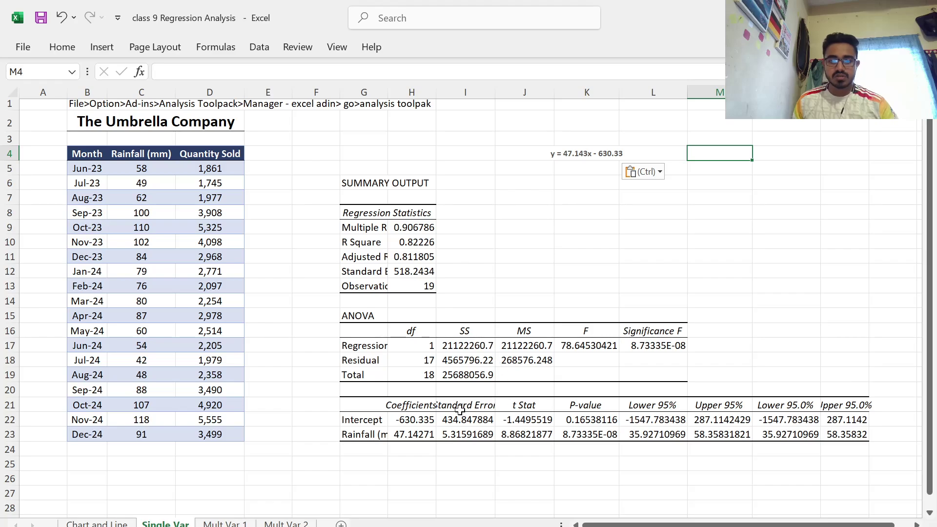
pyautogui.scroll(-2, 369, 379)
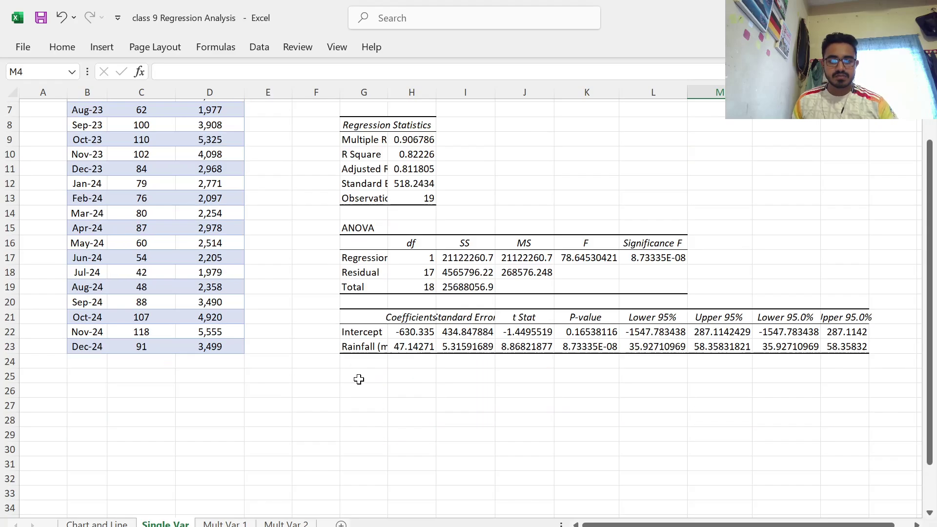
pyautogui.scroll(-1, 399, 328)
pyautogui.scroll(2, 508, 300)
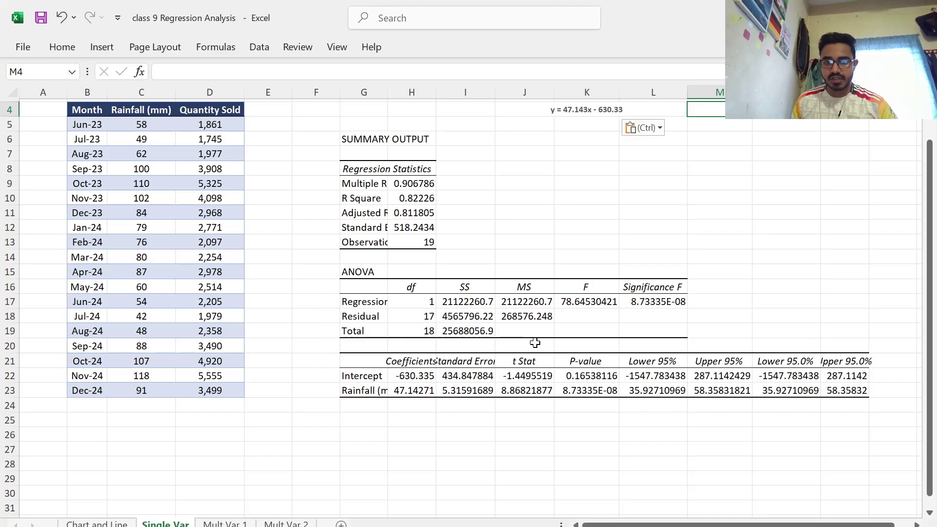
pyautogui.scroll(1, 466, 312)
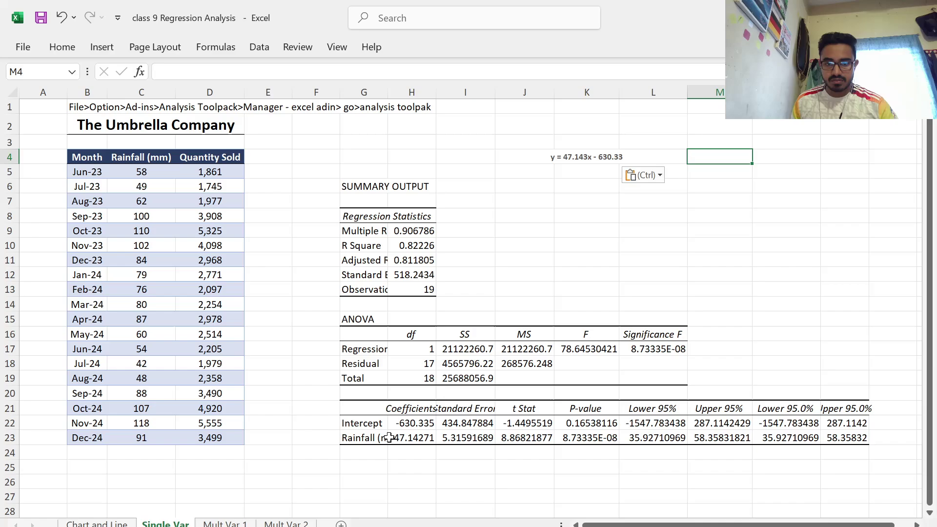
pyautogui.scroll(-1, 383, 439)
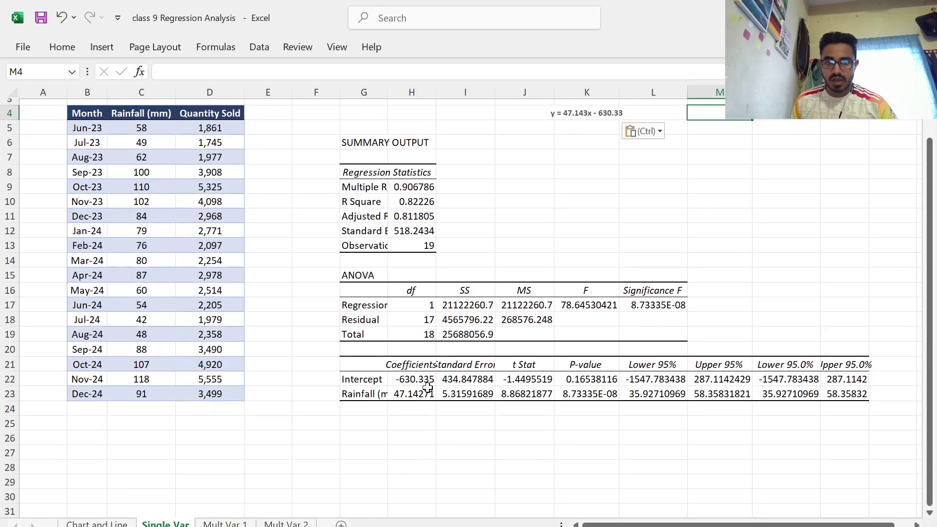
pyautogui.click(384, 393)
pyautogui.scroll(1, 428, 391)
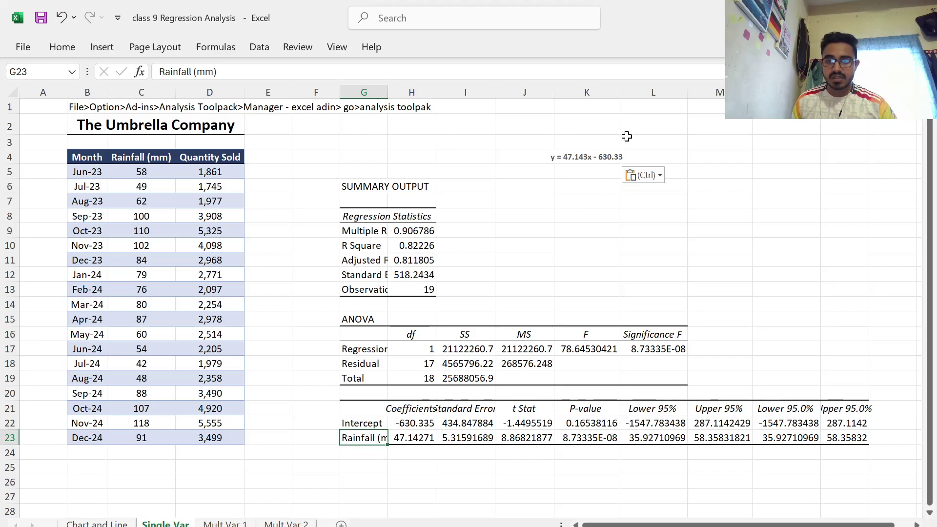
pyautogui.click(608, 157)
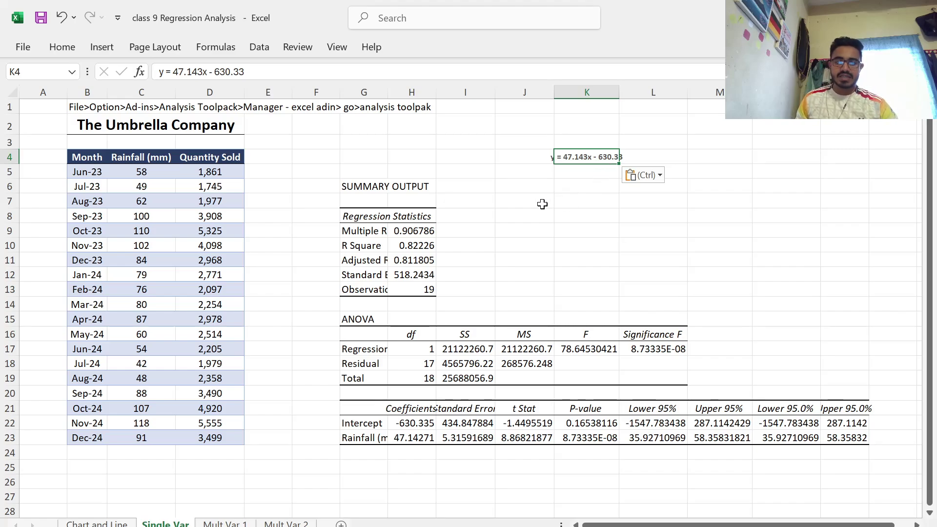
# - Delete column E and every column after it on the Single Var sheet to remove the existing regression output and pasted equation
pyautogui.click(272, 136)
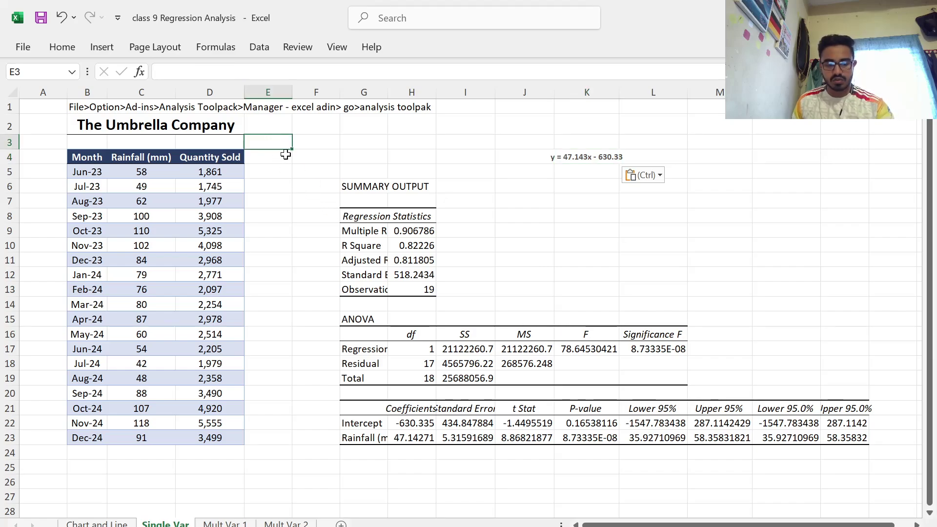
pyautogui.hotkey('ctrl', 'space')
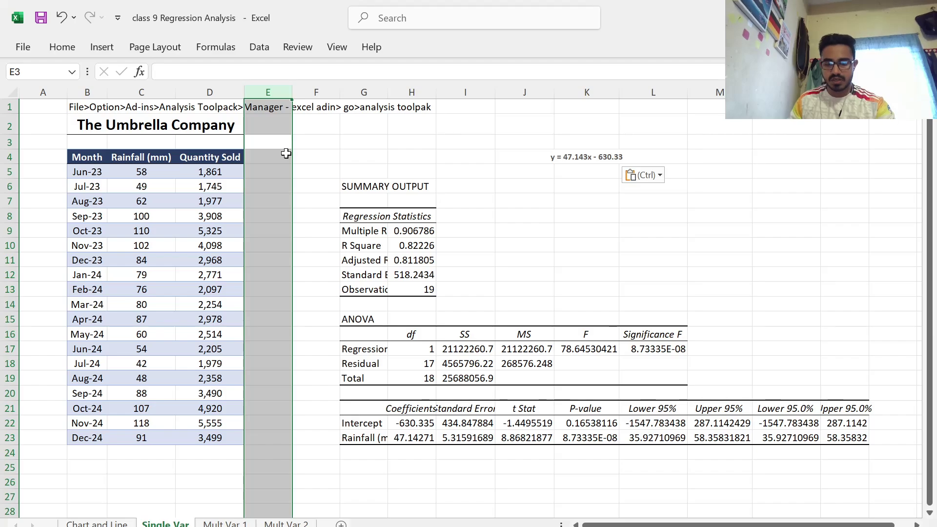
pyautogui.hotkey('ctrl', 'shift', 'Right')
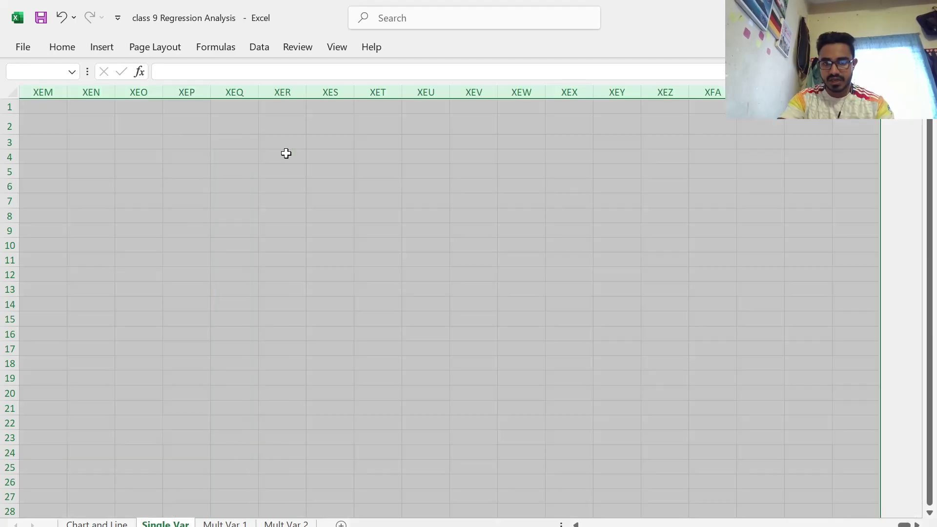
pyautogui.hotkey('ctrl', 'BackSpace')
pyautogui.press('Delete')
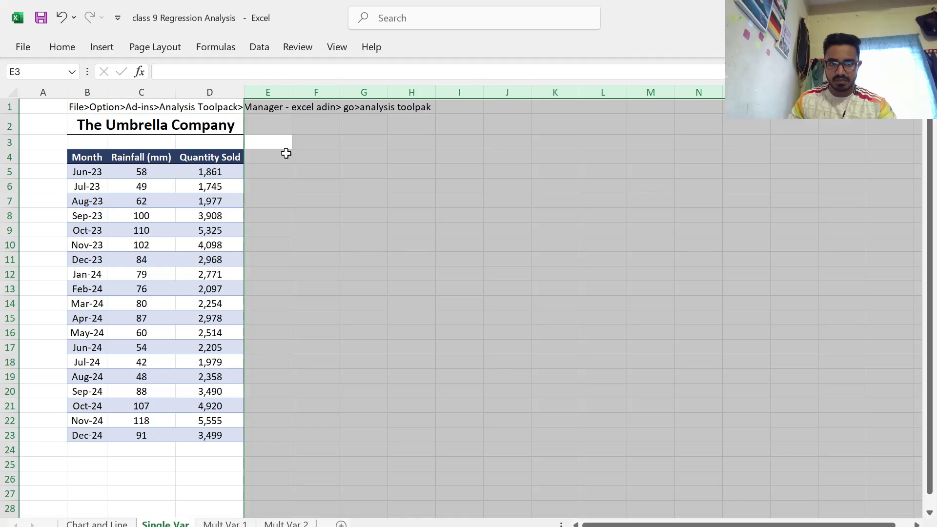
pyautogui.click(289, 173)
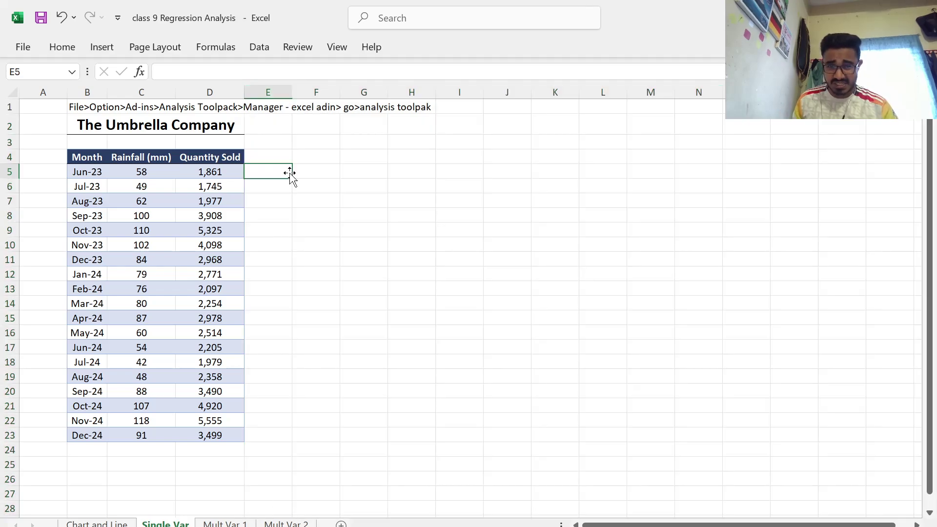
pyautogui.click(302, 202)
pyautogui.click(315, 229)
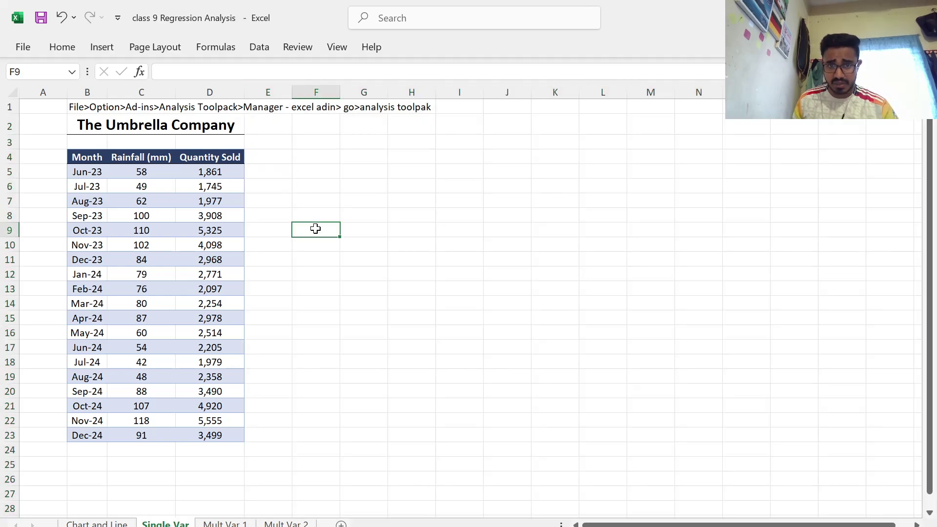
pyautogui.click(303, 203)
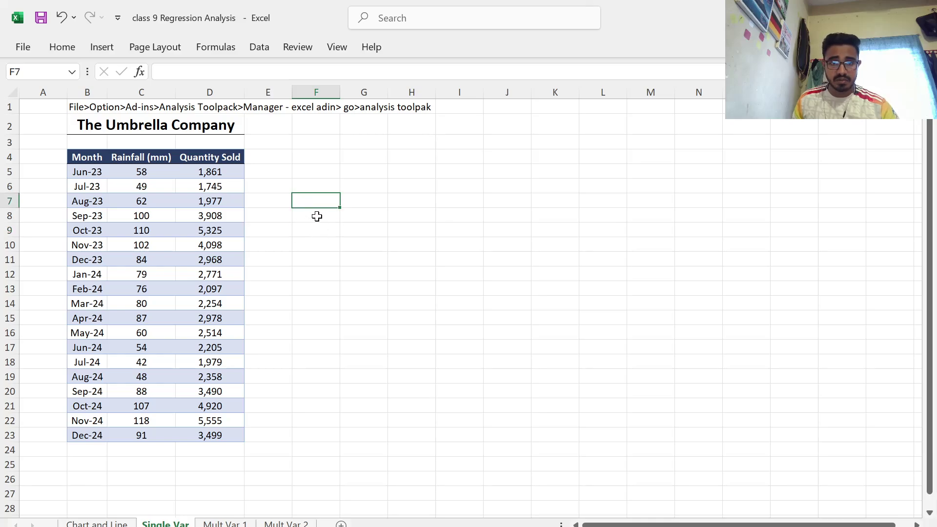
pyautogui.click(316, 215)
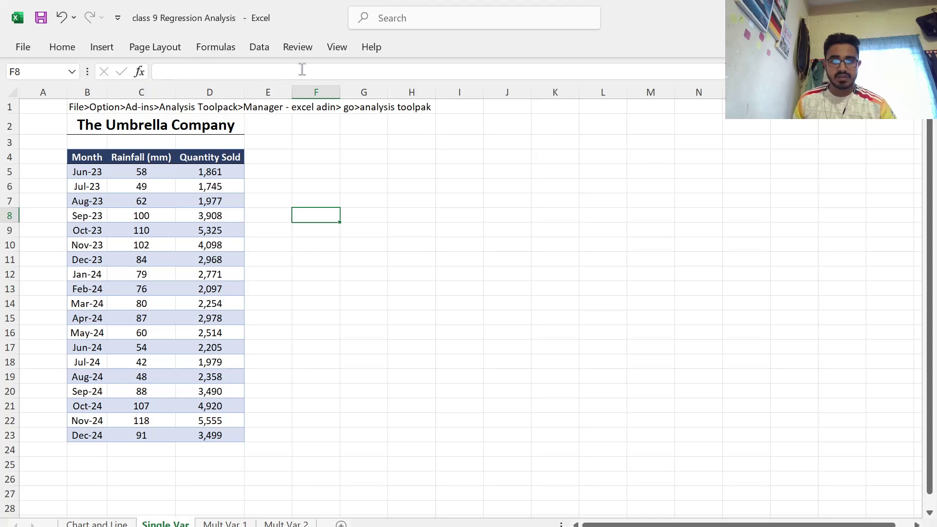
# - Open the Regression tool from the Data Analysis tools
pyautogui.click(256, 48)
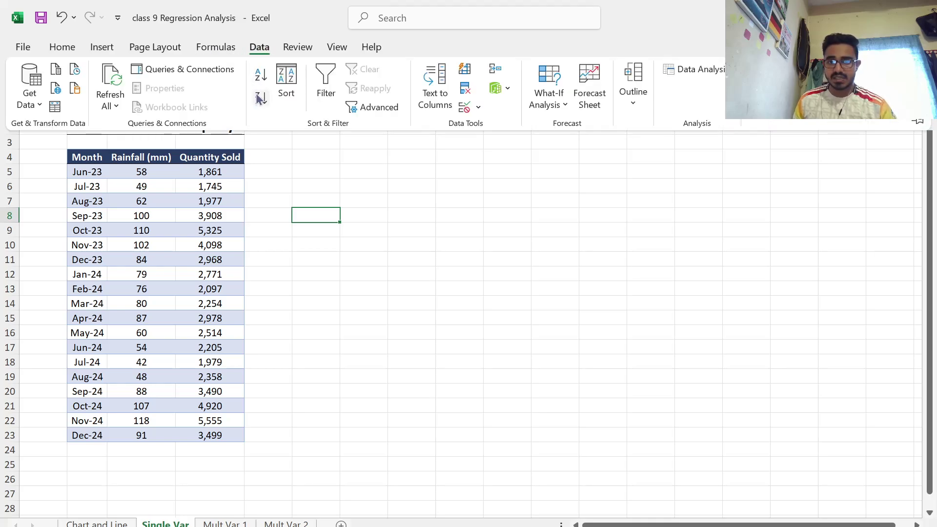
pyautogui.click(672, 70)
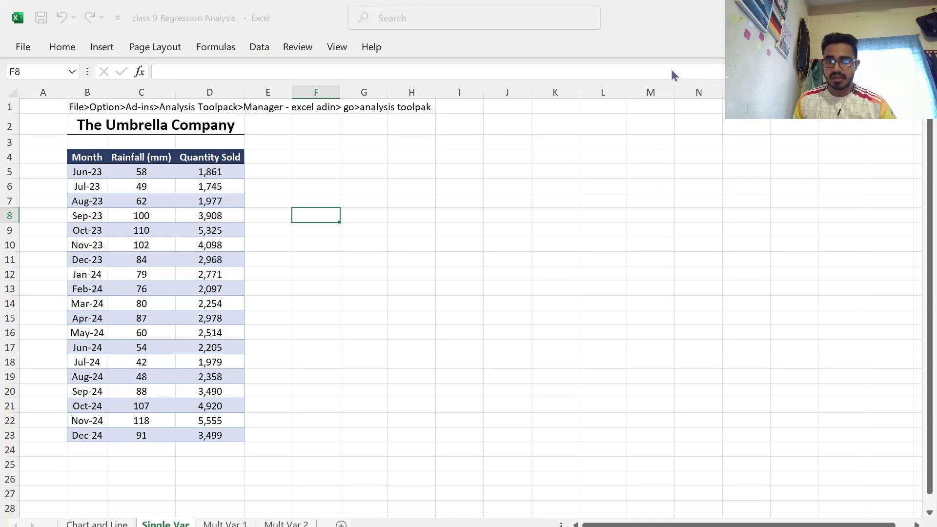
pyautogui.scroll(-2, 546, 366)
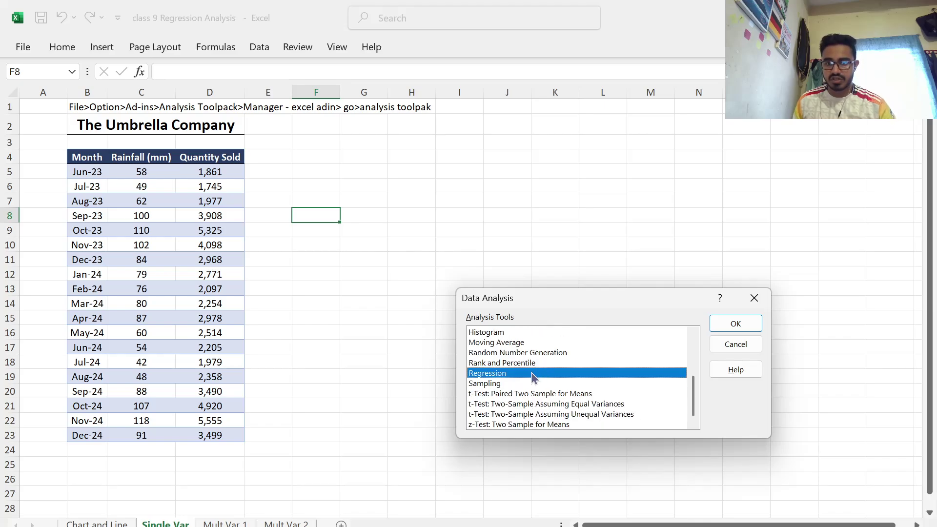
pyautogui.click(713, 329)
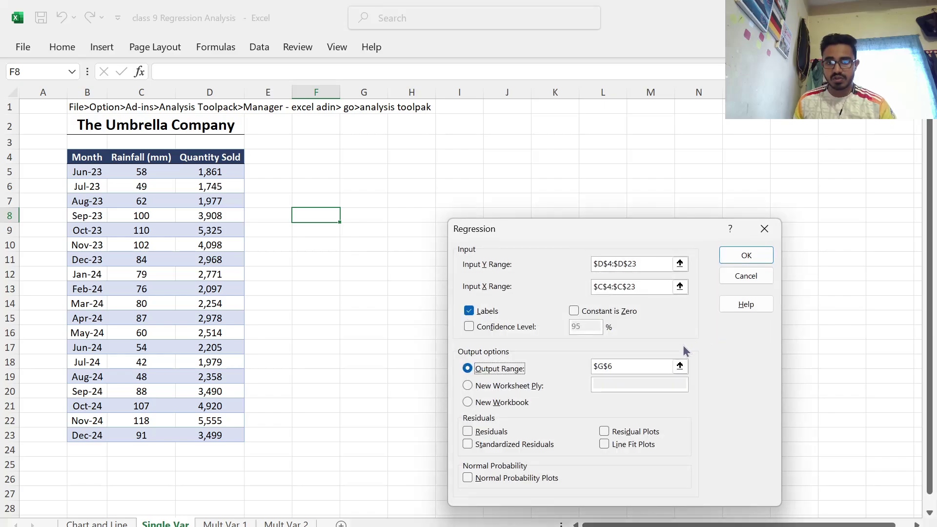
# - Clear the existing Input Y Range and Input X Range entries in the regression settings
pyautogui.click(638, 263)
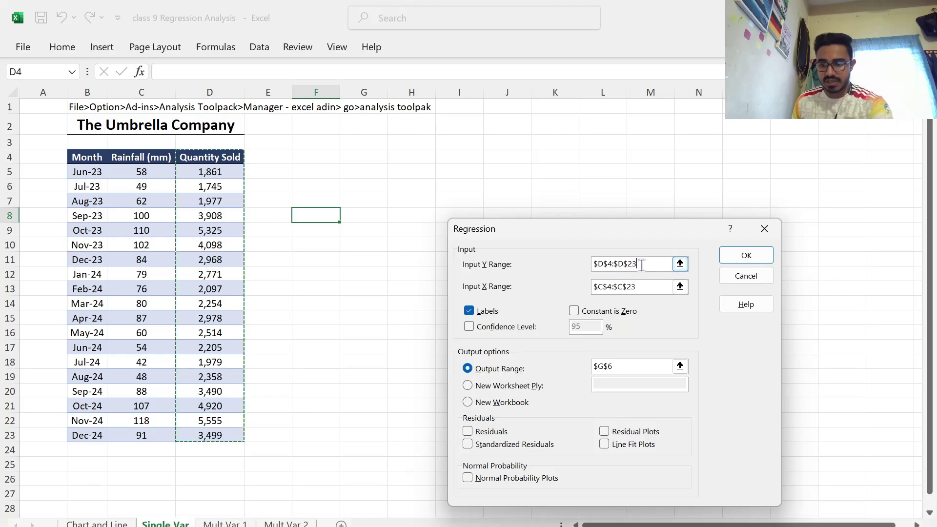
pyautogui.press('BackSpace')
pyautogui.press('BackSpace')
pyautogui.press('BackSpace')
pyautogui.press('BackSpace')
pyautogui.press('BackSpace')
pyautogui.press('BackSpace')
pyautogui.press('BackSpace')
pyautogui.press('BackSpace')
pyautogui.press('BackSpace')
pyautogui.press('BackSpace')
pyautogui.click(643, 286)
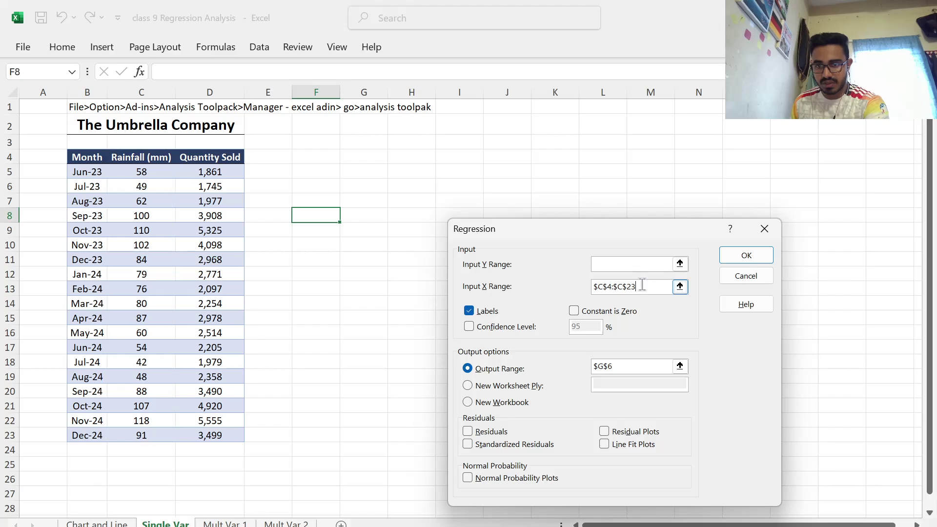
pyautogui.press('BackSpace')
pyautogui.press('BackSpace')
pyautogui.press('BackSpace')
pyautogui.press('BackSpace')
pyautogui.press('BackSpace')
pyautogui.press('BackSpace')
pyautogui.press('BackSpace')
pyautogui.press('BackSpace')
pyautogui.press('BackSpace')
pyautogui.press('BackSpace')
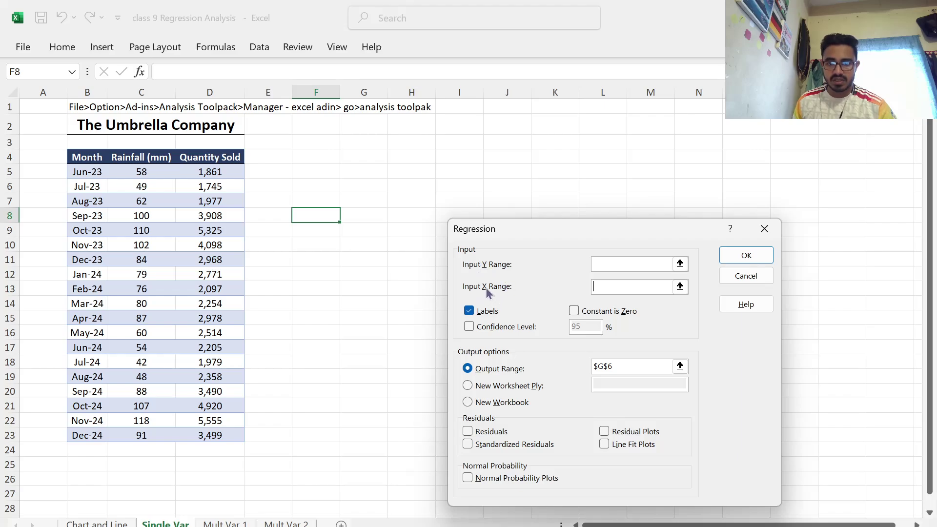
# - Set the Input Y Range to Quantity Sold, D4:D23, and the Input X Range to Rainfall (mm), C4:C23, including the headers
pyautogui.click(608, 266)
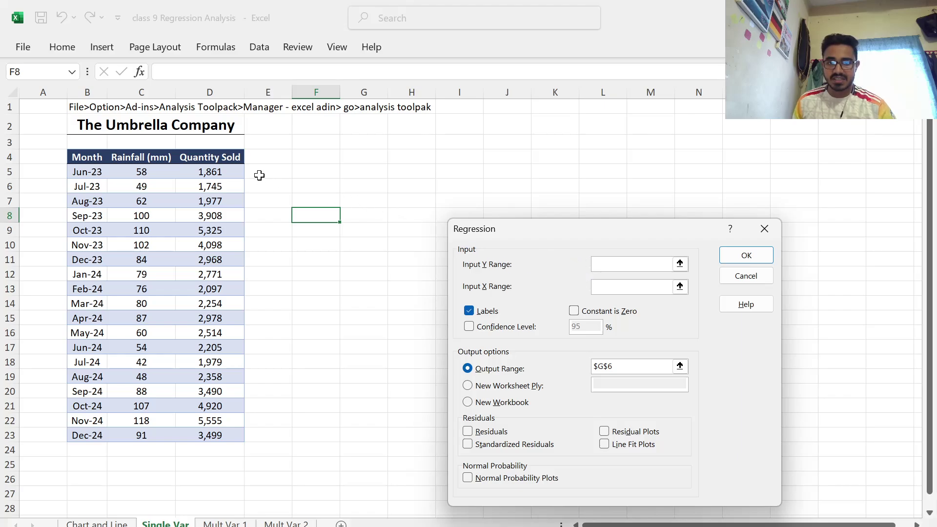
pyautogui.click(204, 155)
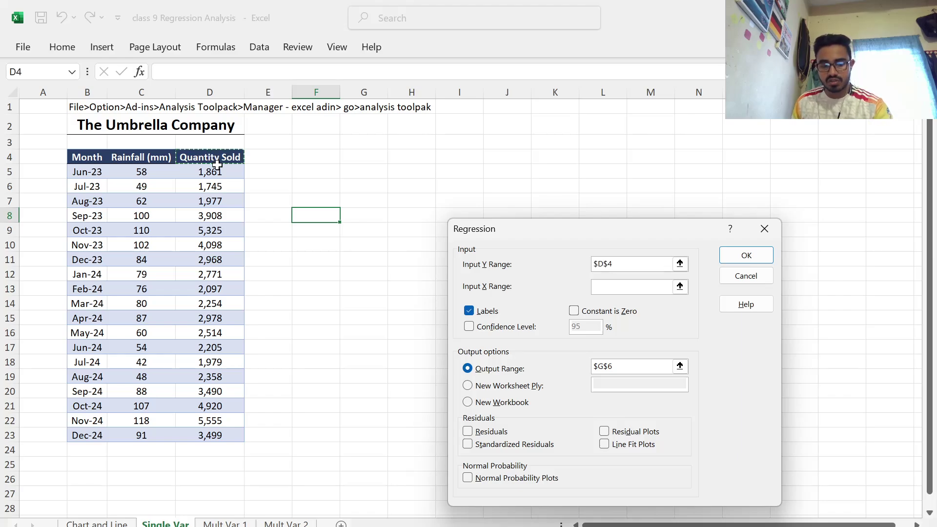
pyautogui.hotkey('ctrl', 'shift', 'Down')
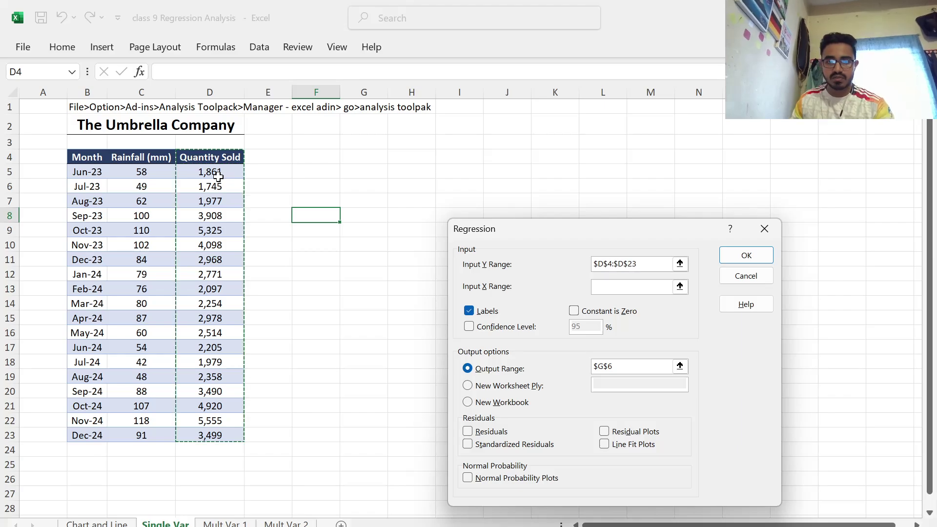
pyautogui.click(599, 286)
pyautogui.click(162, 163)
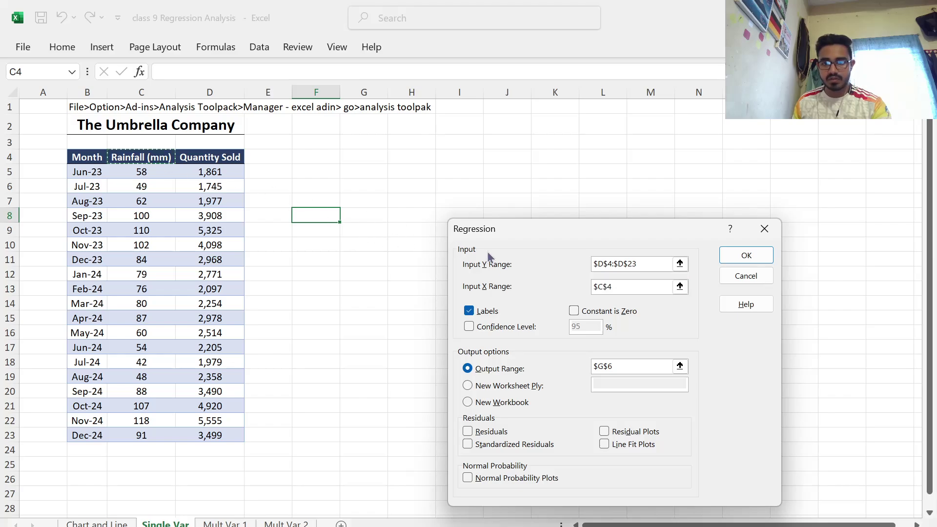
pyautogui.hotkey('ctrl', 'shift', 'Down')
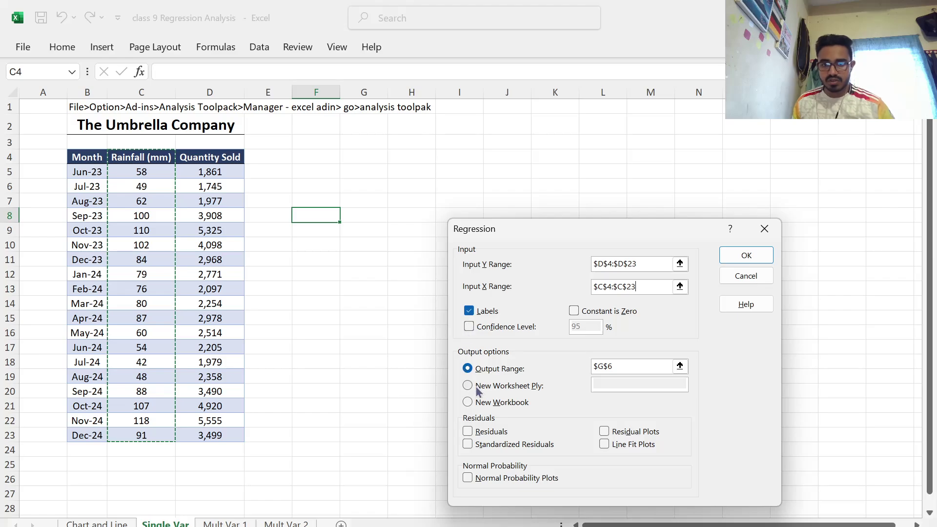
# - Replace the output range with cell G10 and run the regression with labels included
pyautogui.click(612, 367)
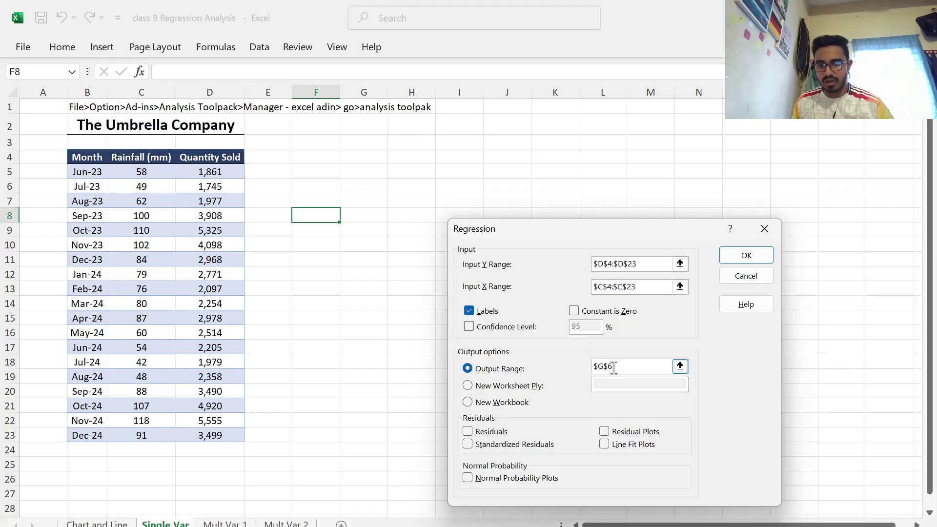
pyautogui.press('BackSpace')
pyautogui.press('BackSpace')
pyautogui.press('BackSpace')
pyautogui.press('BackSpace')
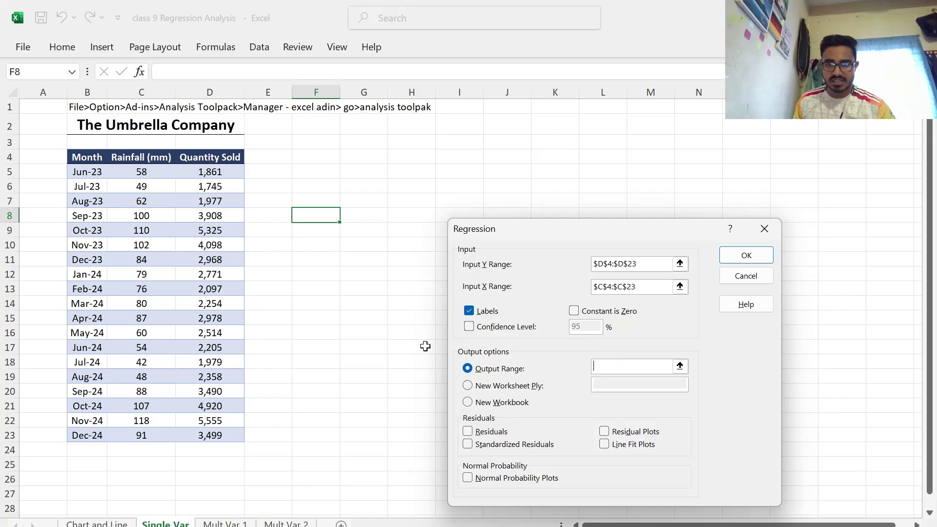
pyautogui.click(351, 240)
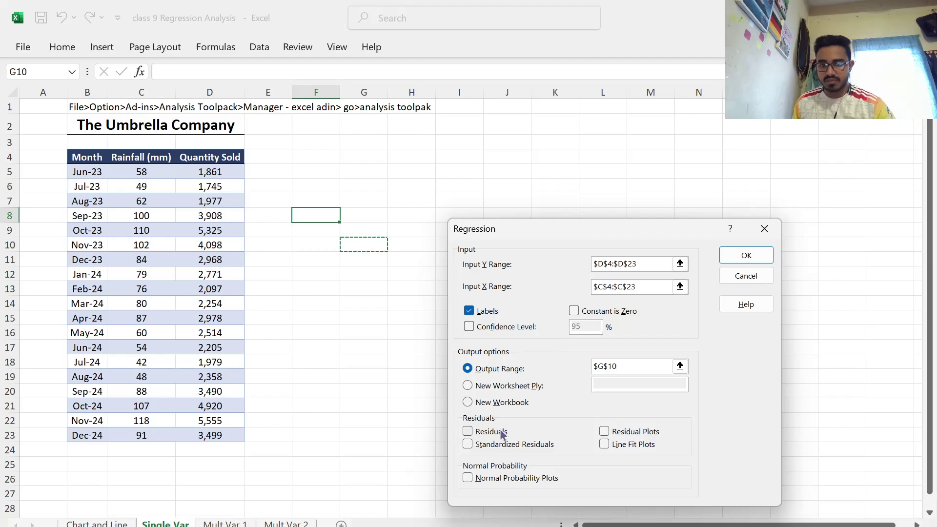
pyautogui.scroll(-3, 493, 425)
pyautogui.click(730, 261)
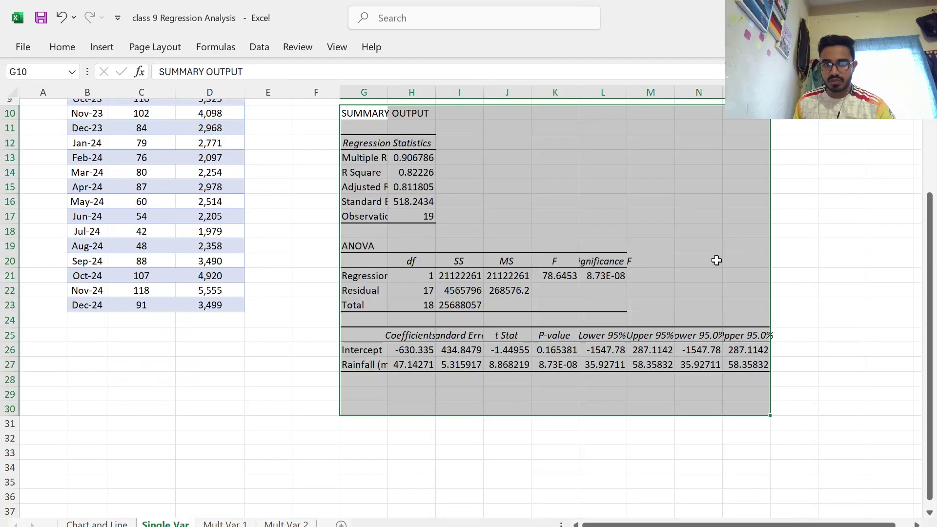
pyautogui.scroll(2, 561, 268)
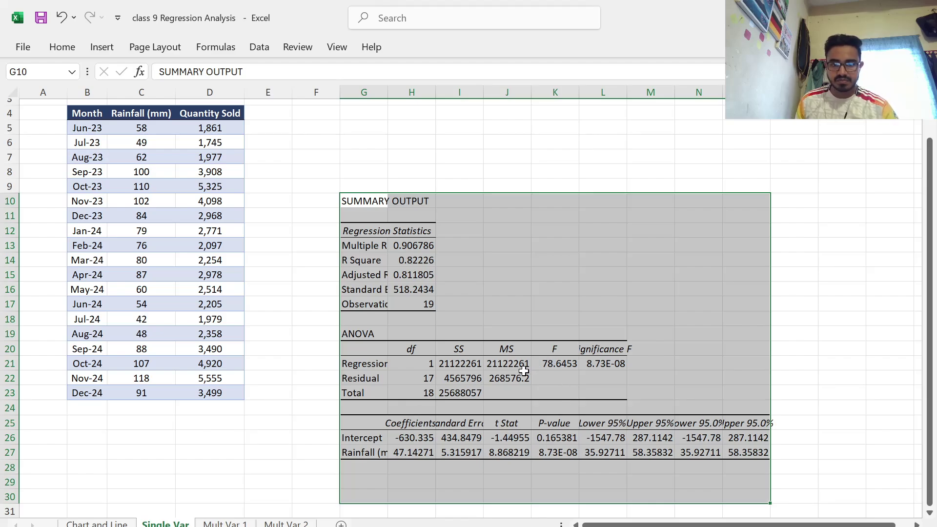
pyautogui.scroll(-2, 514, 388)
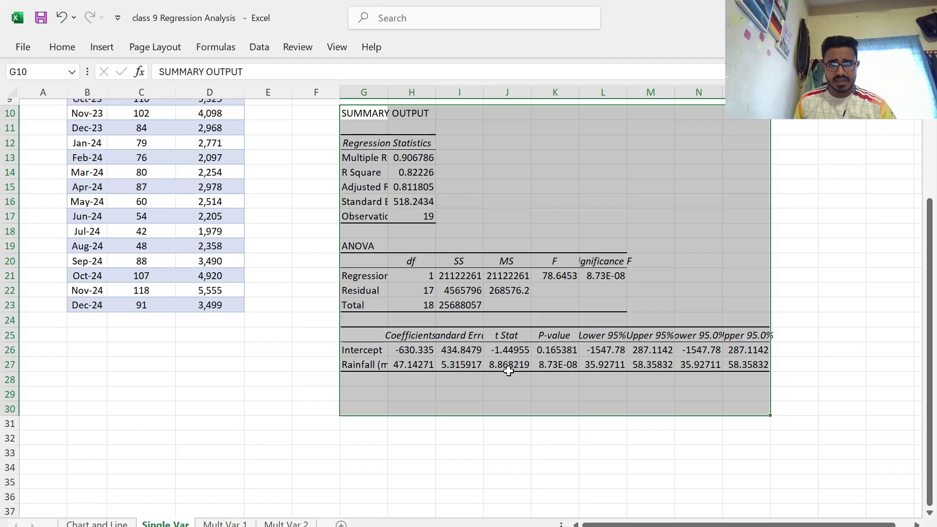
pyautogui.scroll(2, 503, 352)
pyautogui.scroll(1, 503, 351)
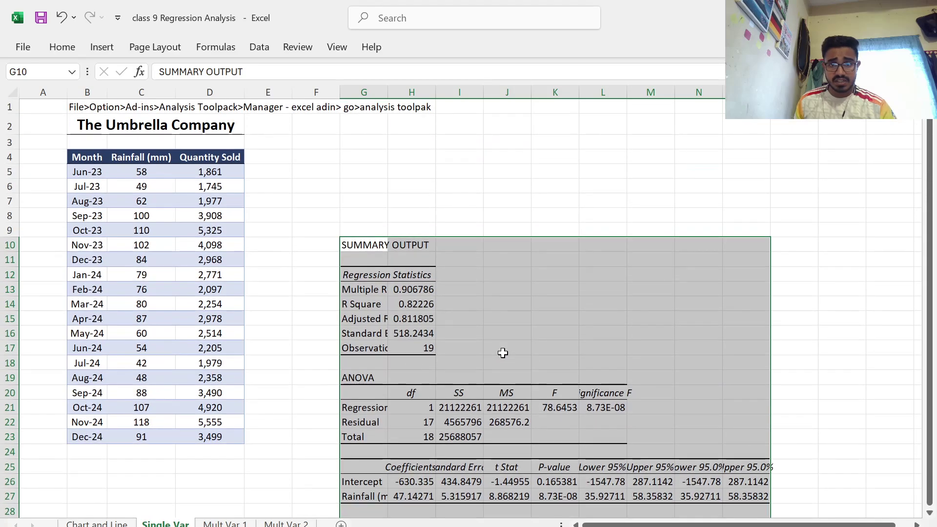
# - Copy the trendline equation text from the Quantity Sold scatter chart on the Chart and Line sheet
pyautogui.scroll(-3, 485, 320)
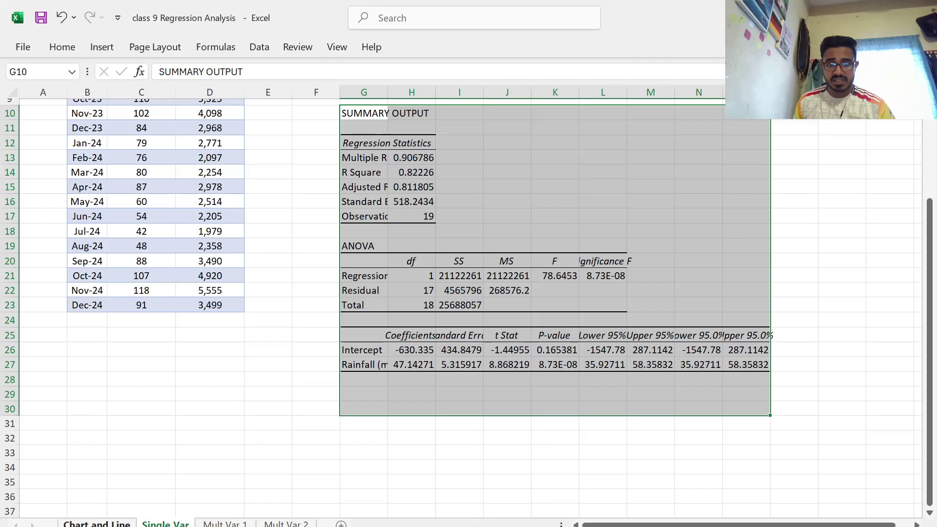
pyautogui.click(108, 523)
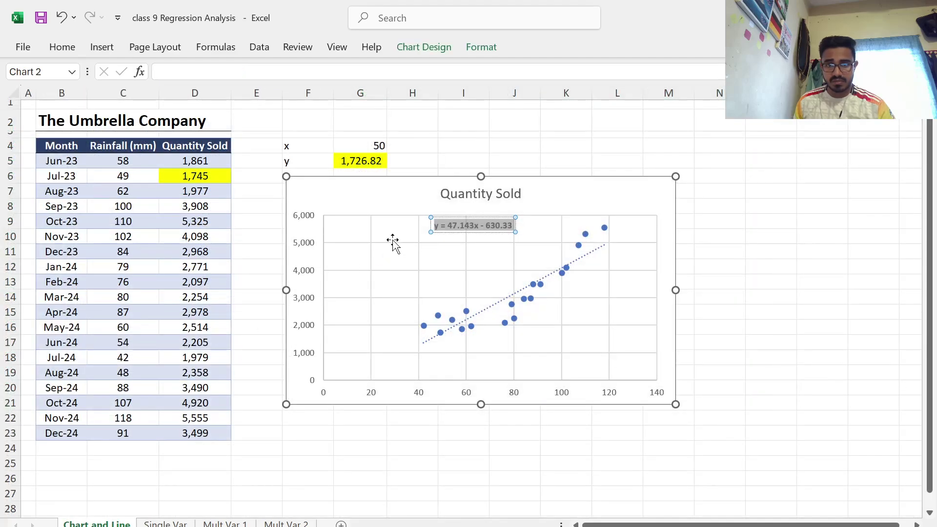
pyautogui.rightClick(463, 227)
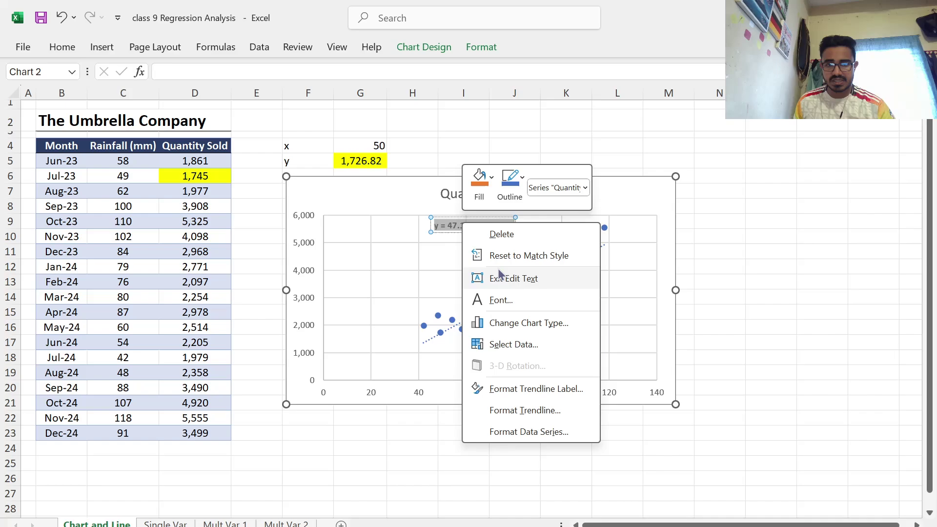
pyautogui.click(441, 229)
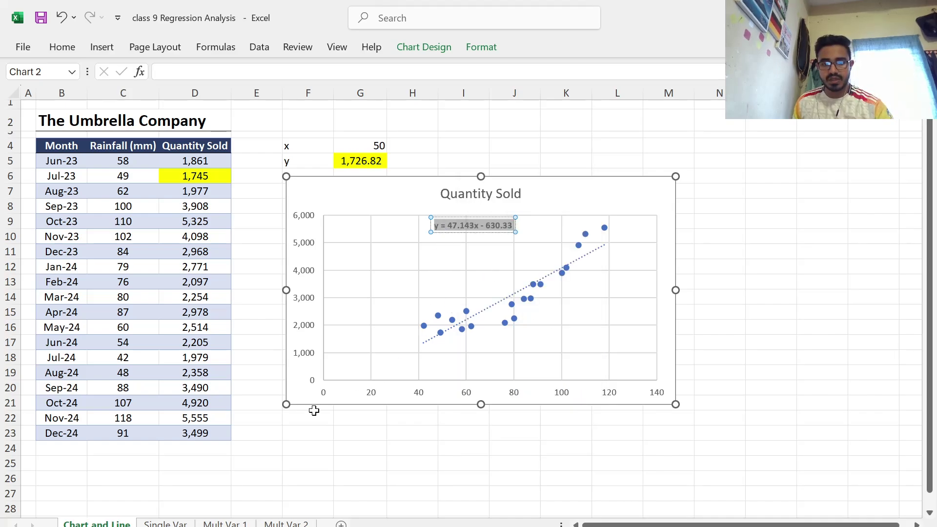
# - Paste the trendline equation y = 47.143x - 630.33 into cell K8 of the Single Var sheet, above the regression output
pyautogui.click(165, 524)
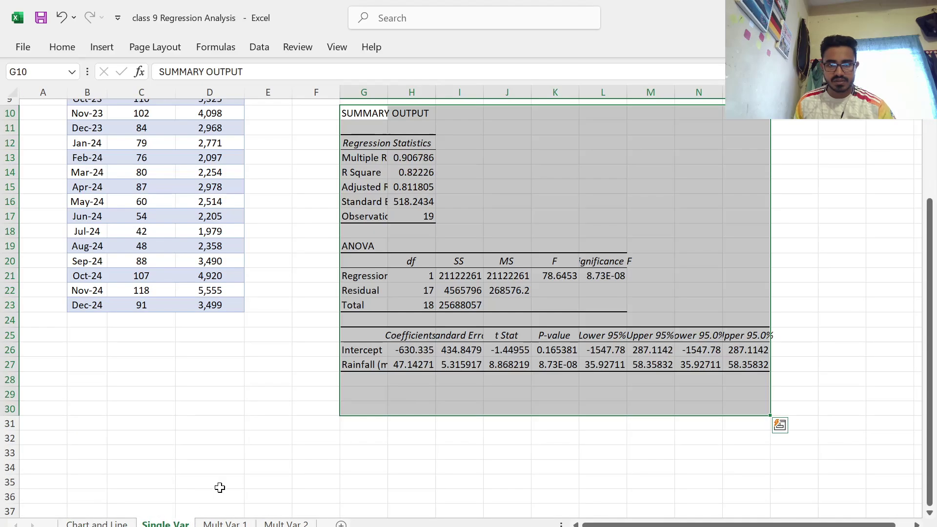
pyautogui.click(525, 190)
pyautogui.scroll(2, 550, 134)
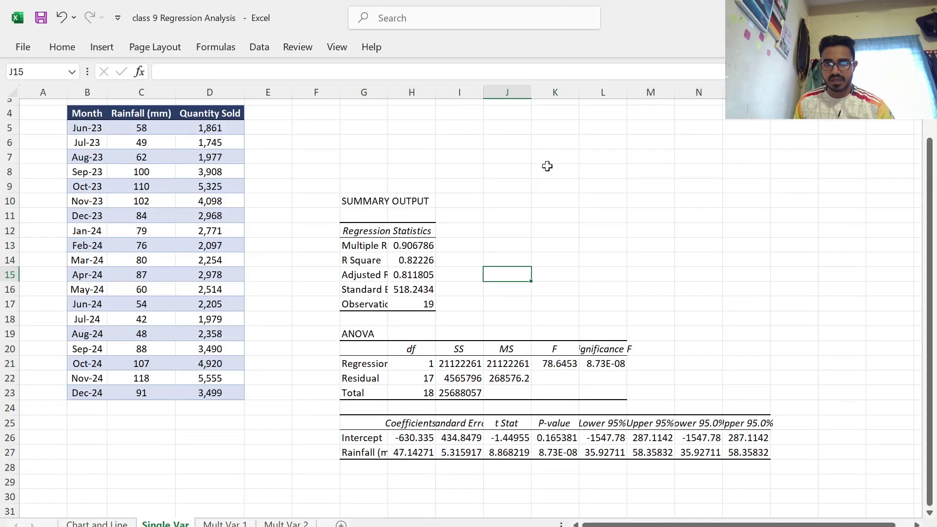
pyautogui.click(547, 171)
pyautogui.hotkey('ctrl', 'v')
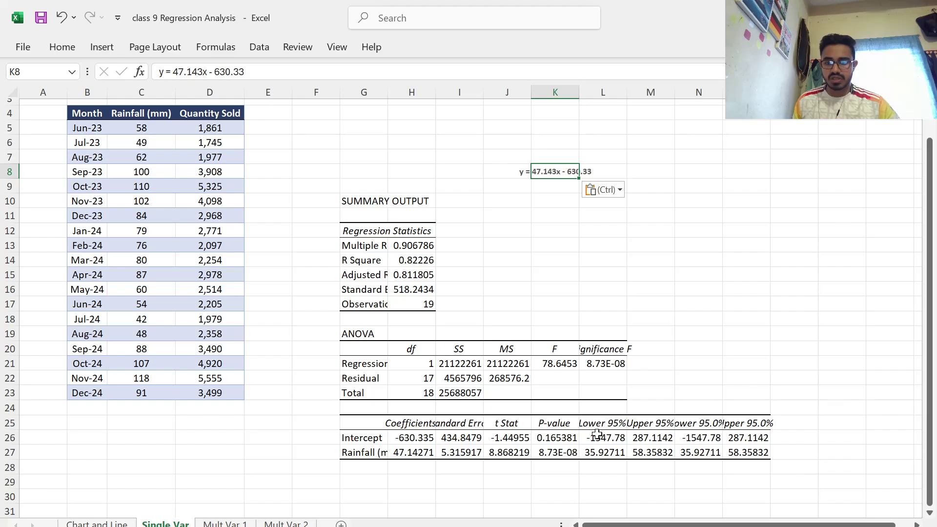
pyautogui.moveTo(667, 473)
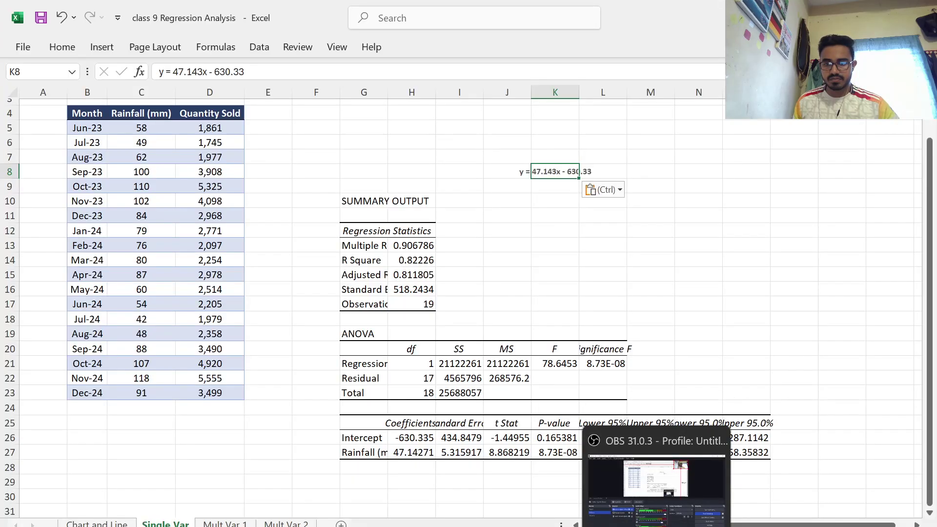
pyautogui.click(657, 483)
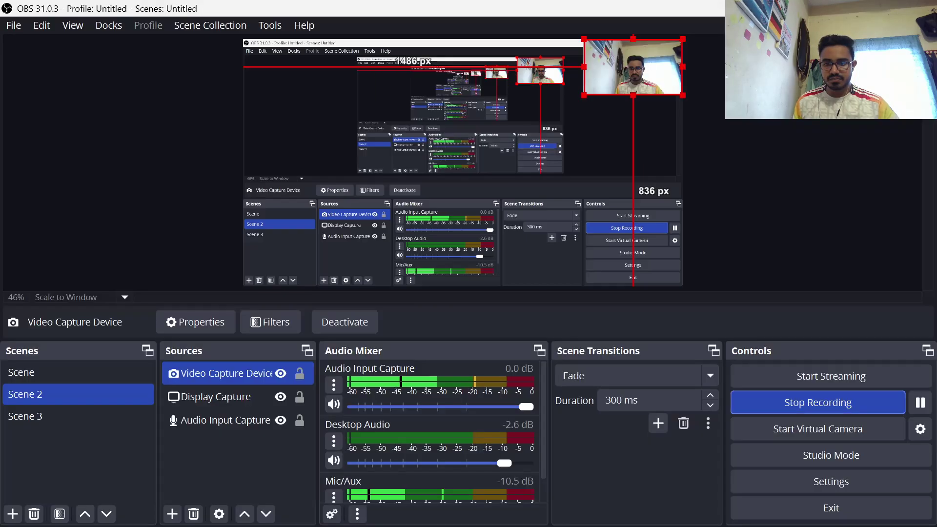